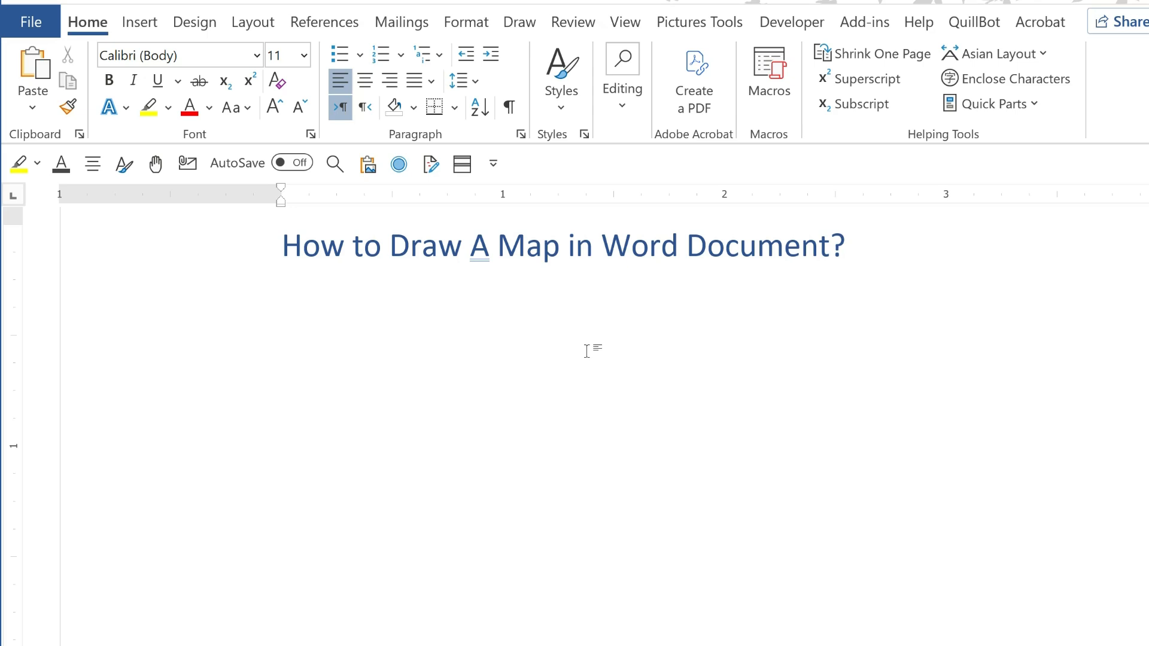
Step: Insert a Filled Map chart below the document heading
click(144, 32)
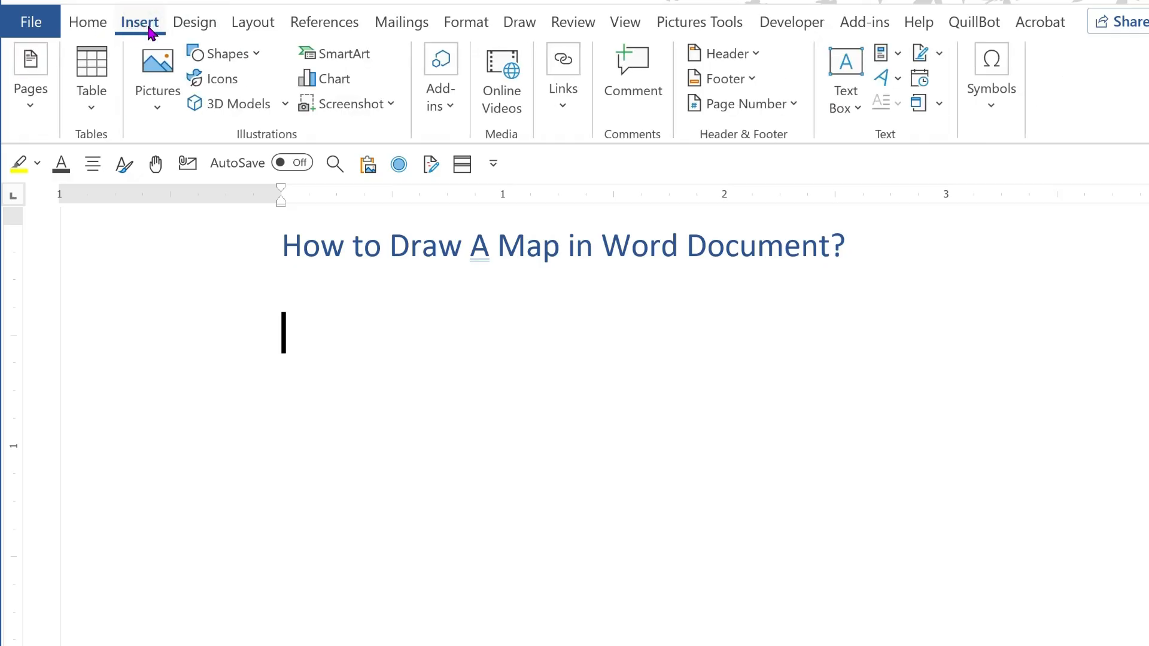
click(333, 90)
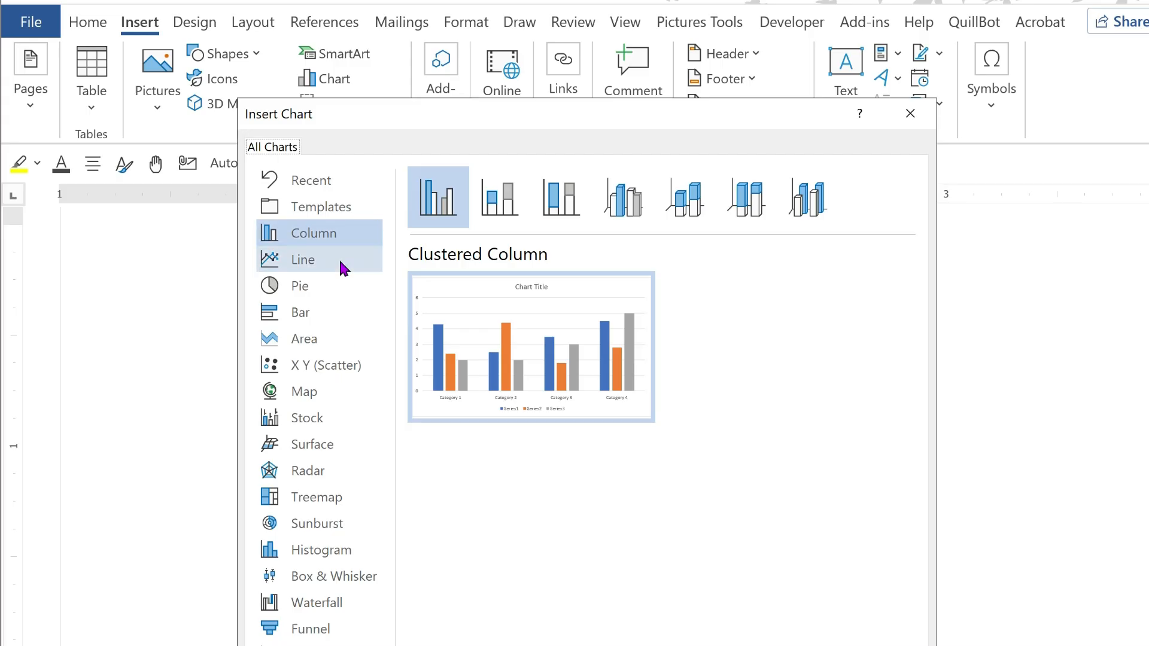
click(313, 397)
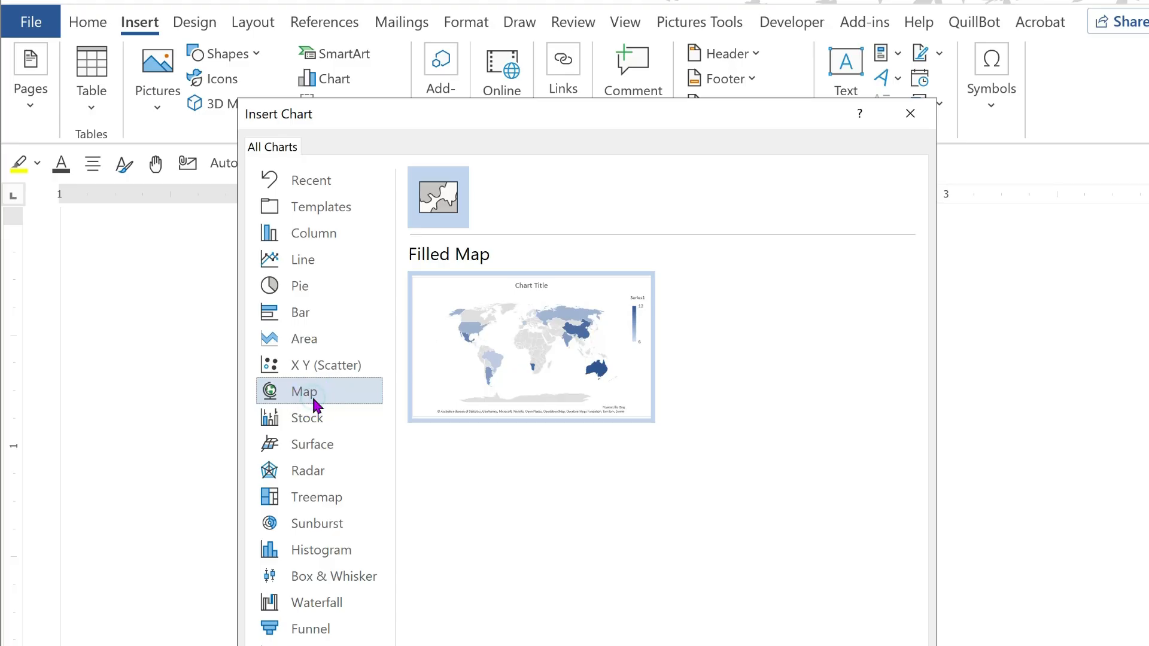
mouse_move(548, 387)
click(537, 353)
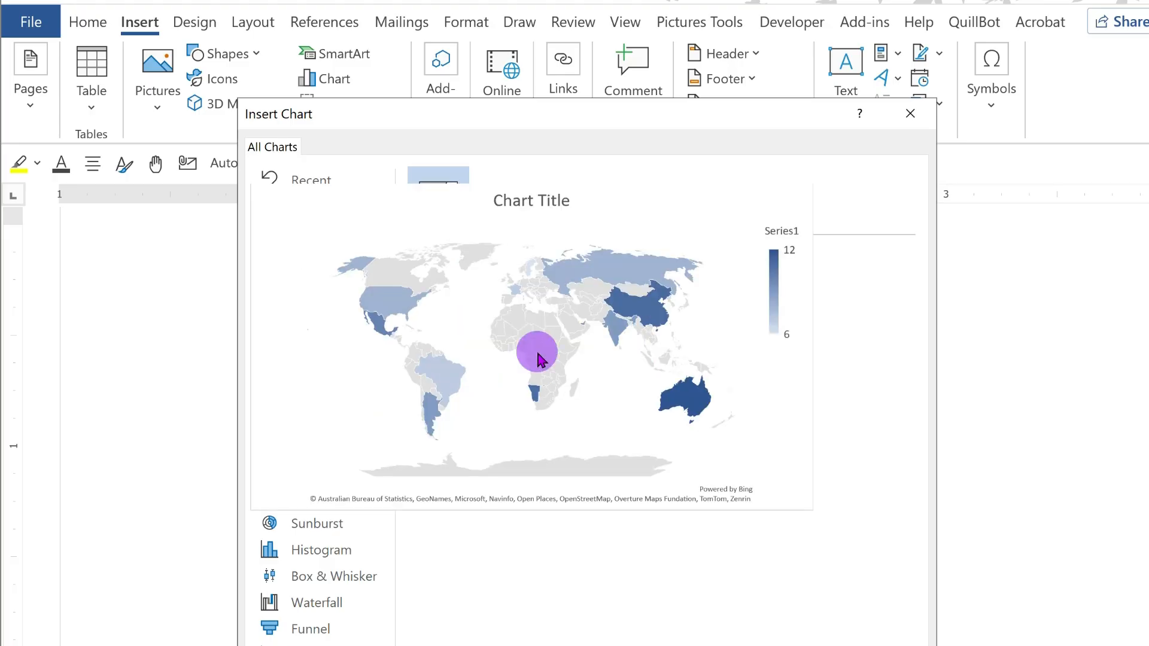
click(795, 645)
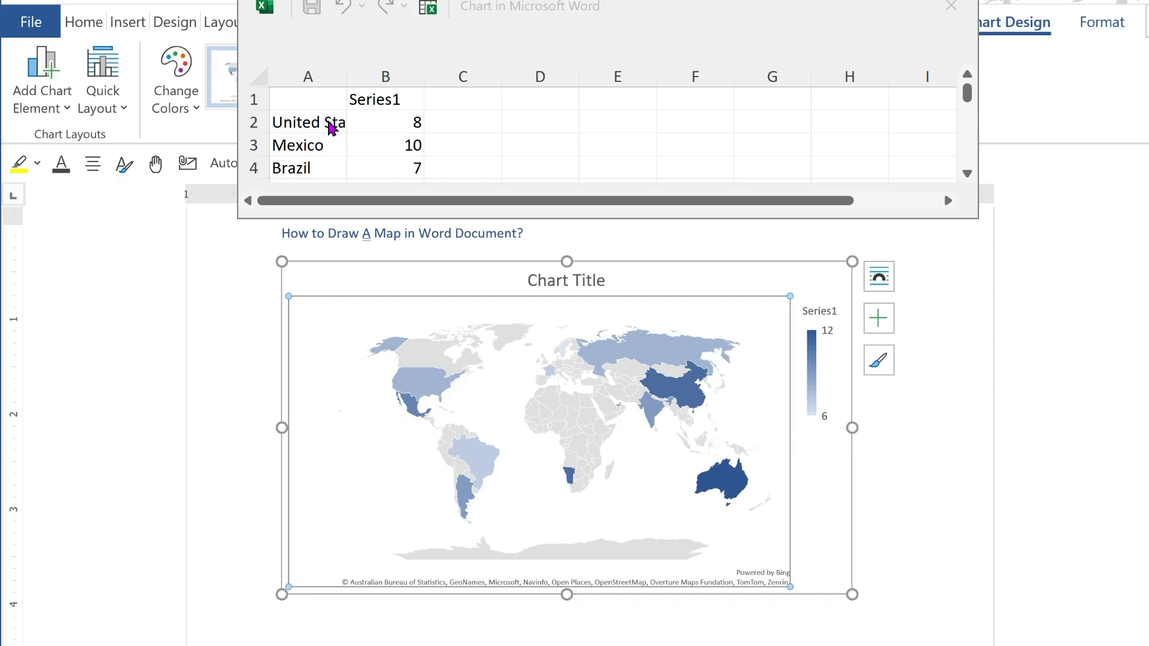
Step: Replace Mexico with Canada in cell A3 of the chart data and return to the map chart
click(335, 145)
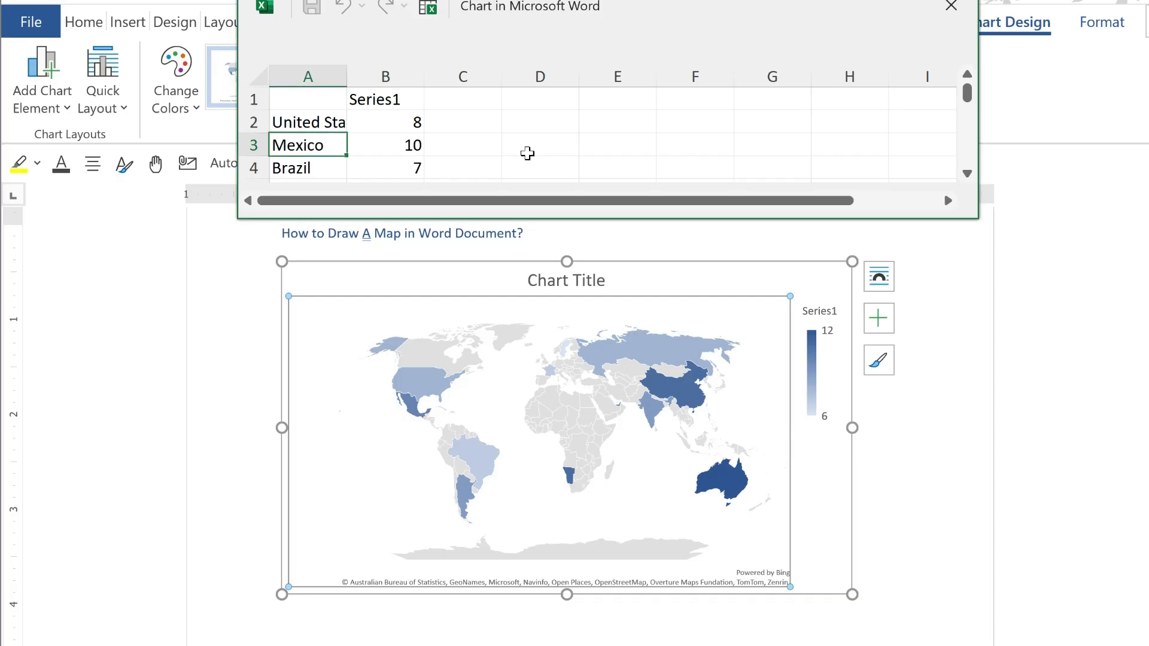
key(Delete)
text(Canada)
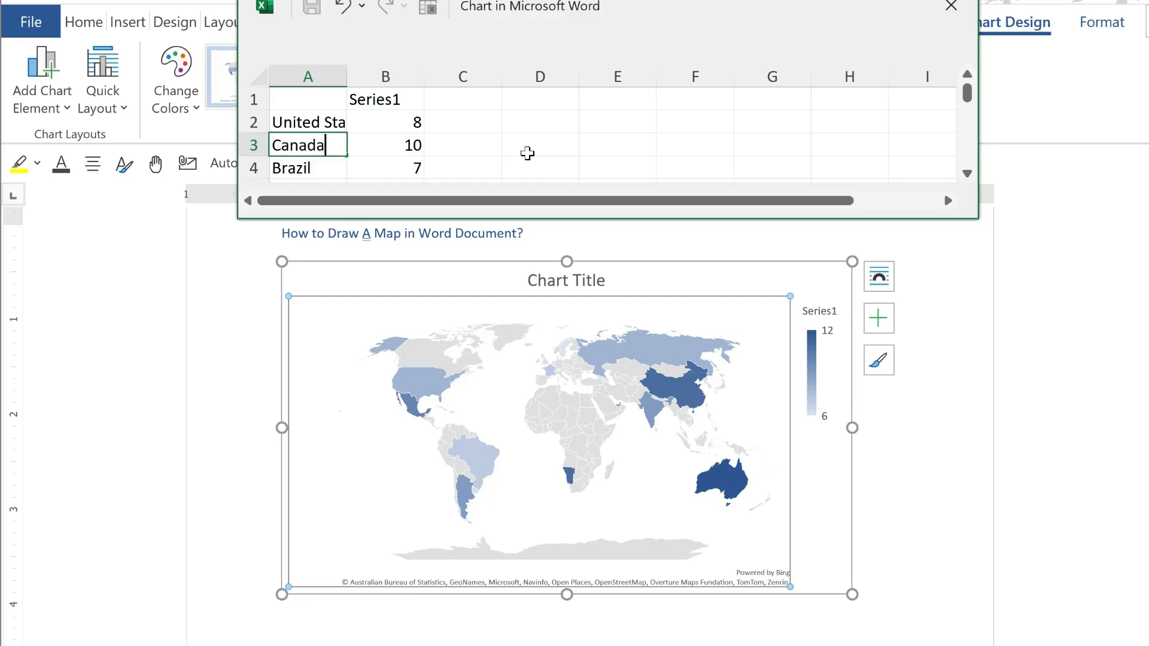
key(Return)
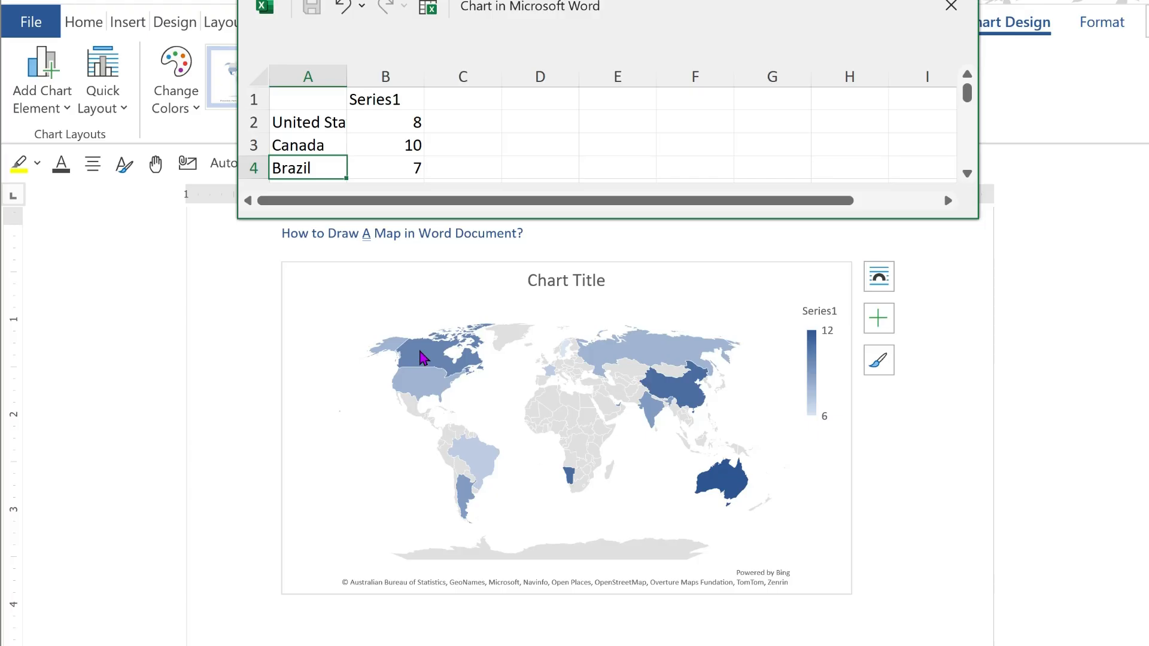
click(421, 357)
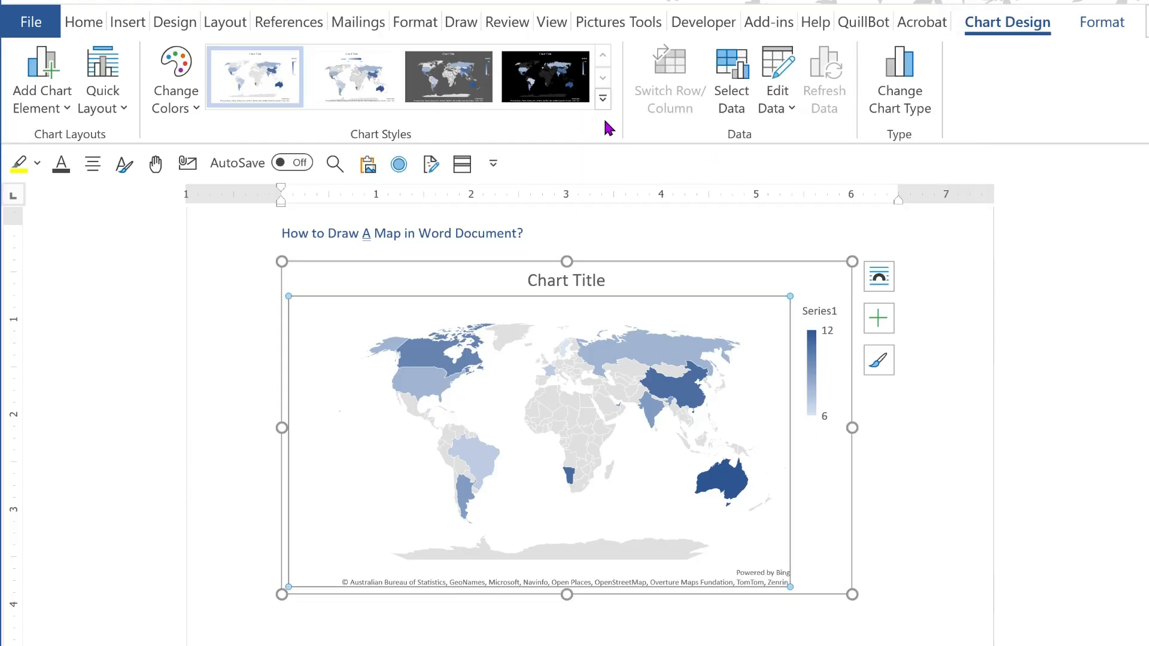
Step: Try chart Style 2 and the two dark chart styles on the map, and reapply the original white style
click(603, 98)
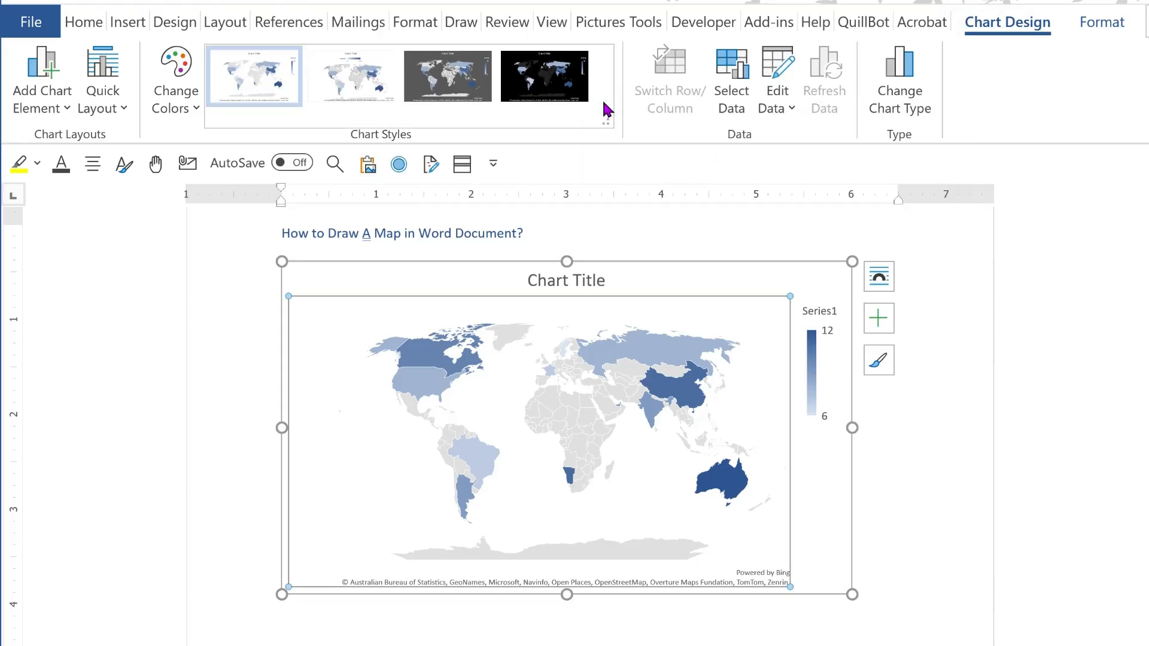
click(356, 83)
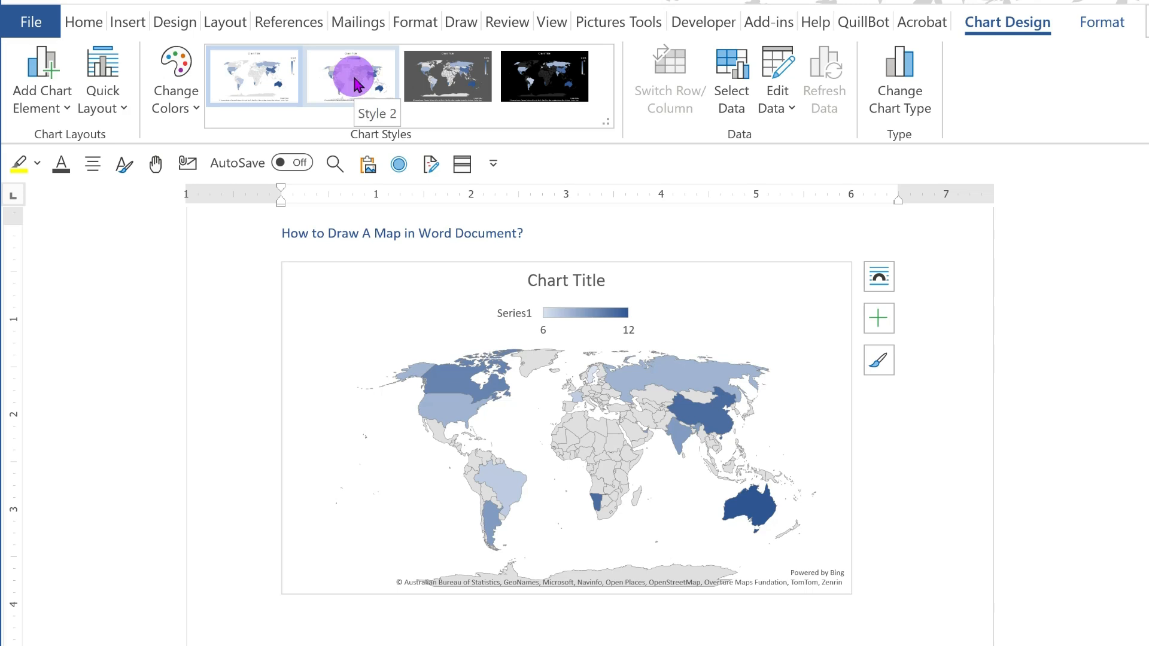
click(455, 78)
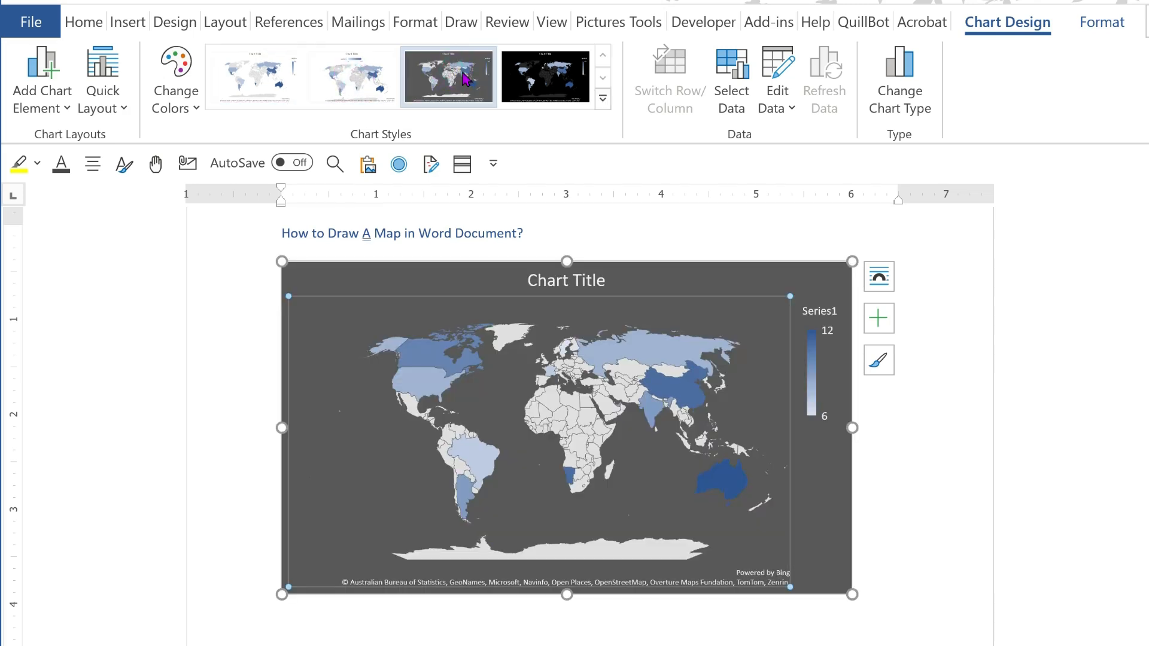
click(546, 79)
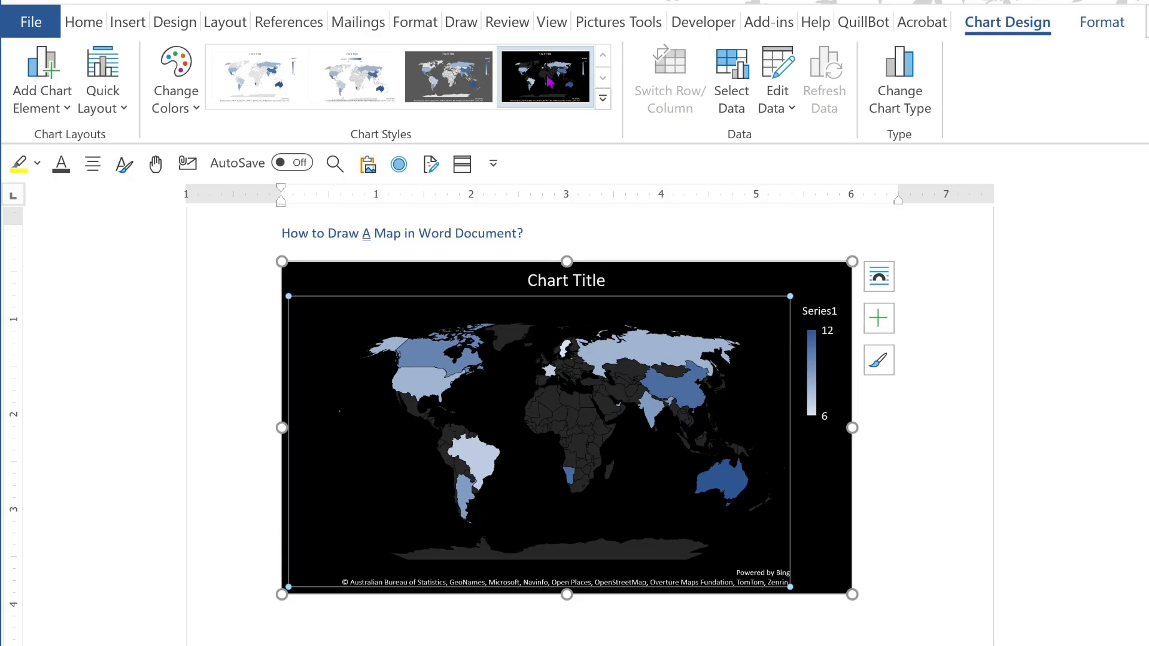
click(269, 91)
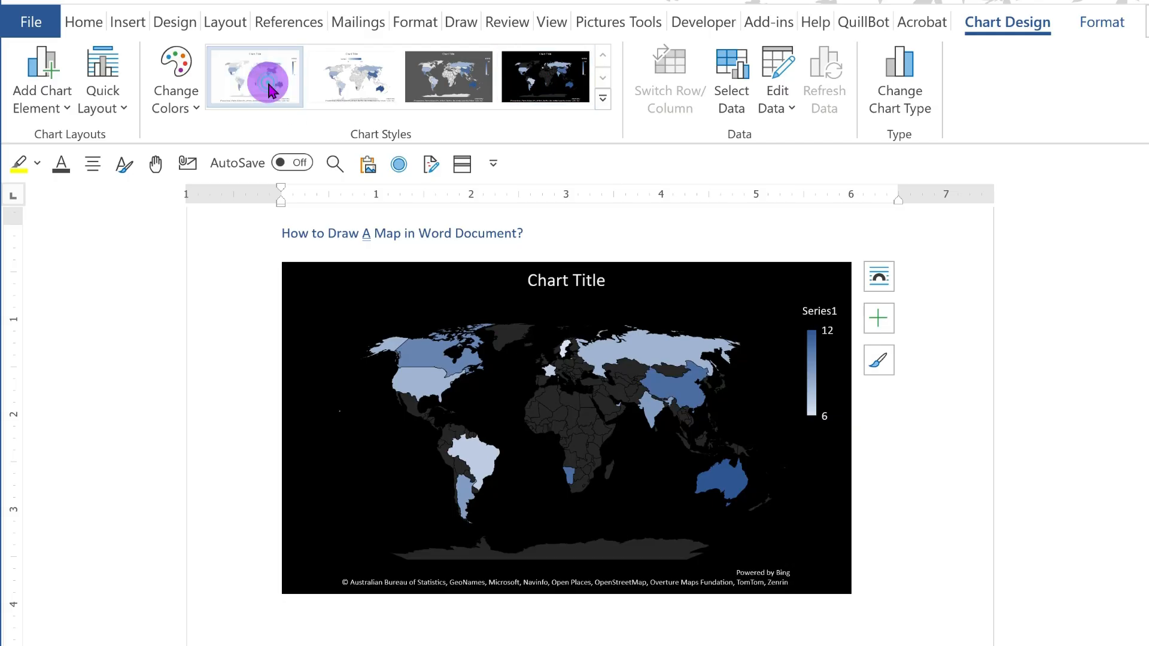
Step: Change the chart title to "World Map"
click(595, 286)
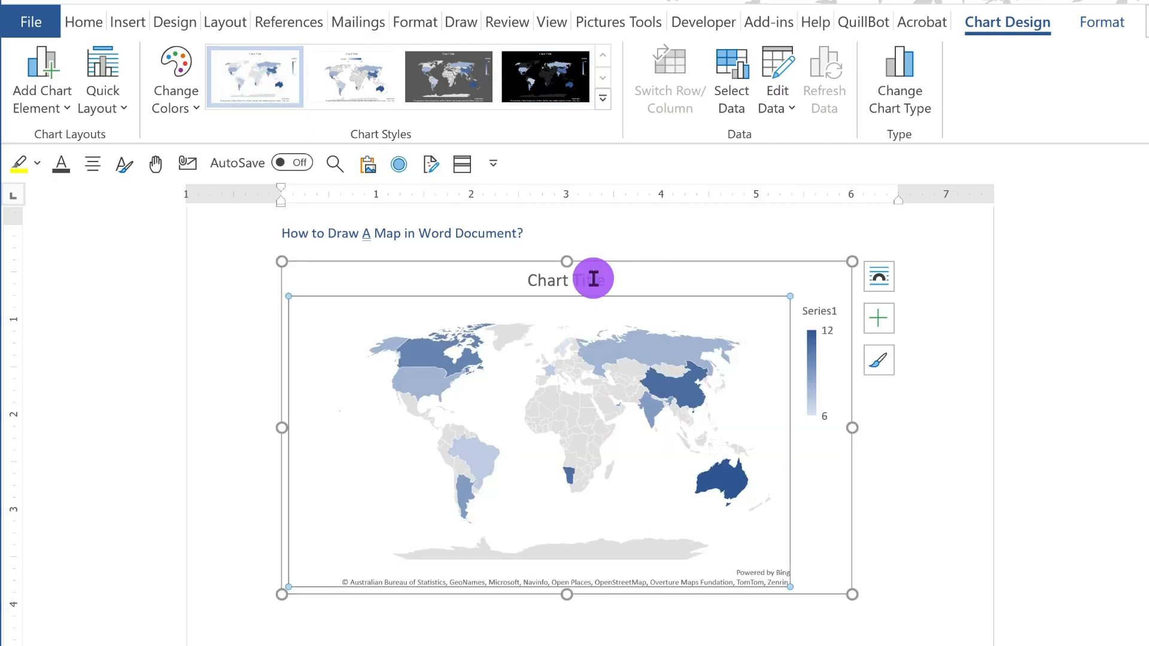
click(589, 278)
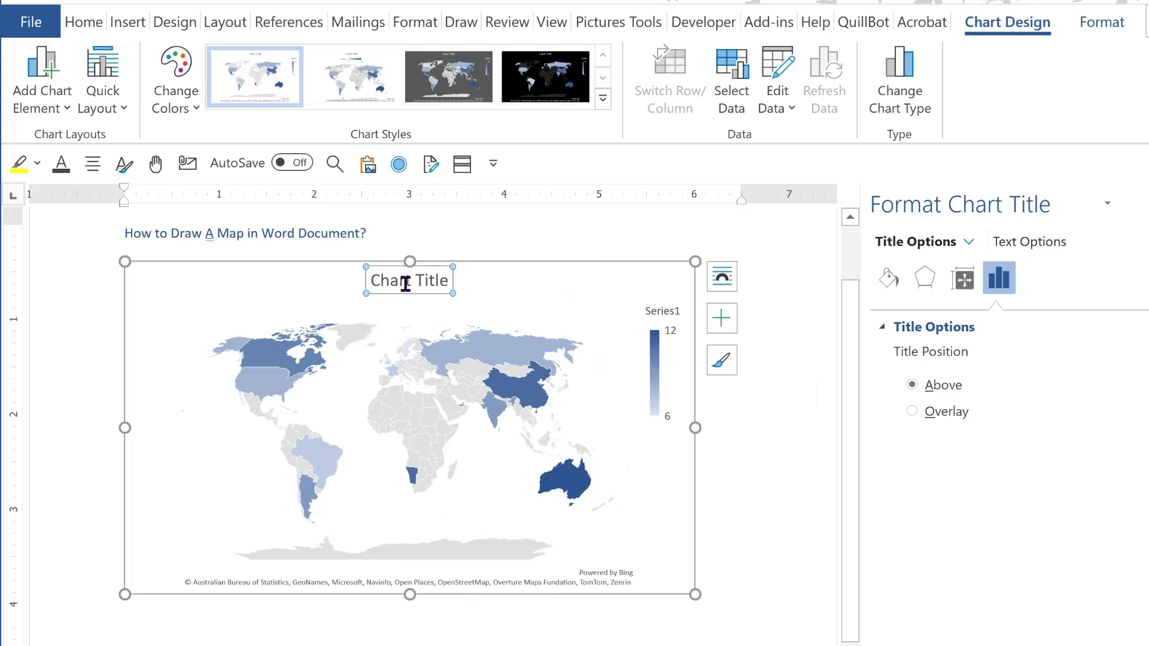
drag(372, 279, 450, 278)
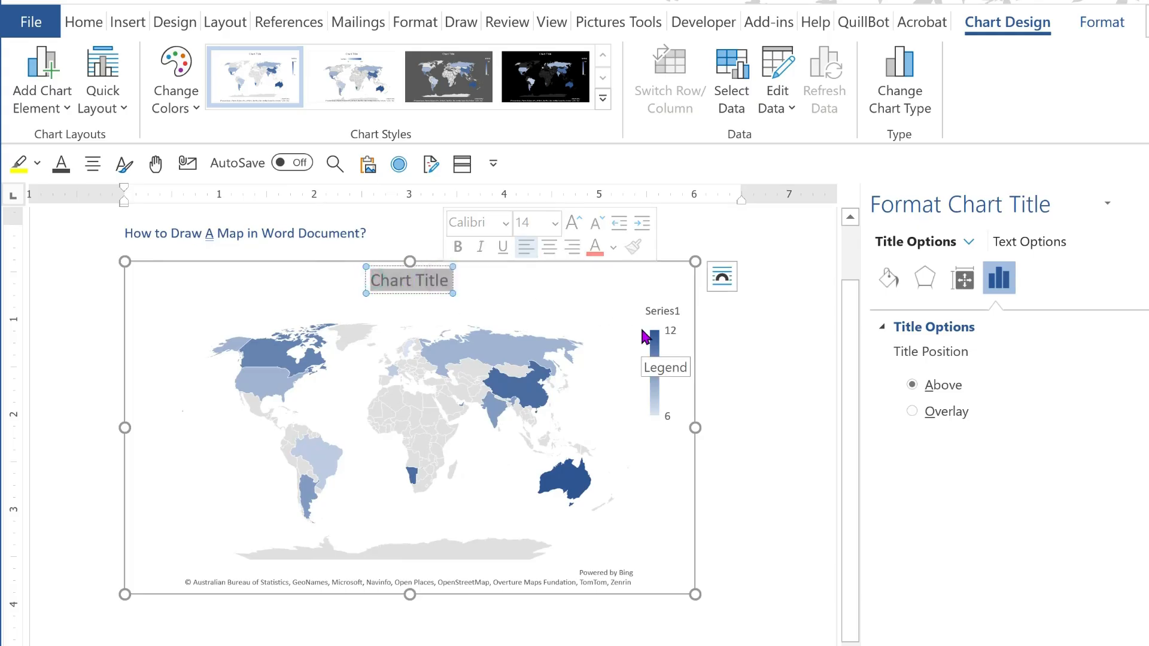
text(World Map)
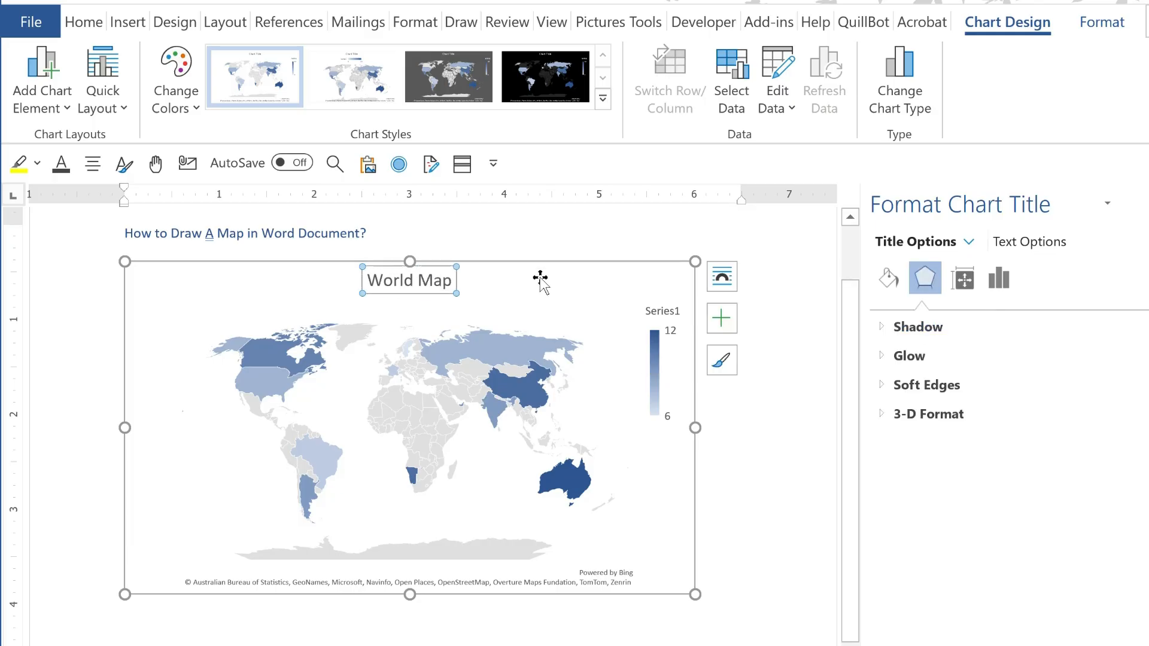
click(526, 271)
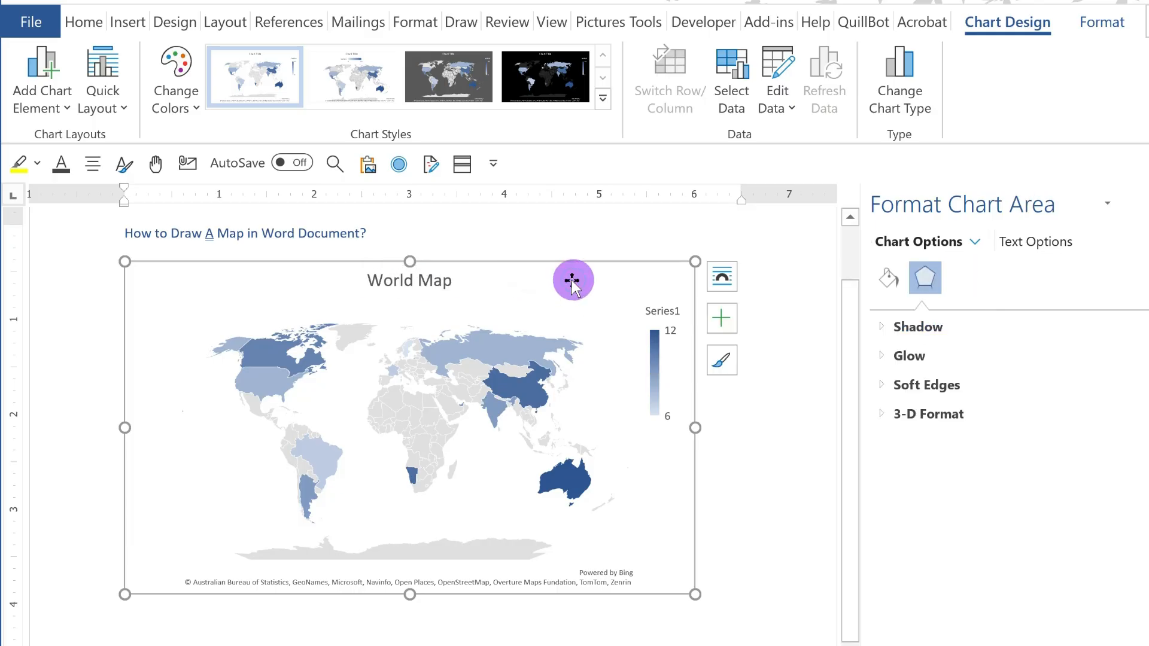
Step: Try to move the map chart to a different place on the page
click(571, 285)
drag(647, 266, 667, 463)
click(669, 468)
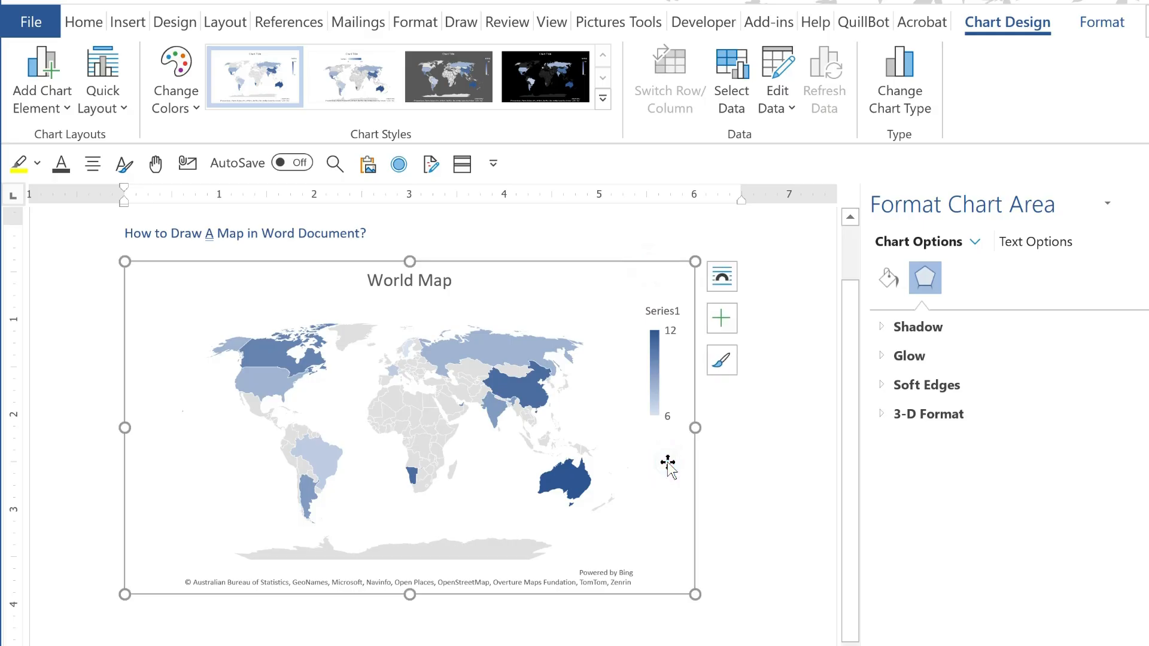
Step: Set the map chart's text wrapping to In Front of Text, and reposition and enlarge it below the heading
click(722, 278)
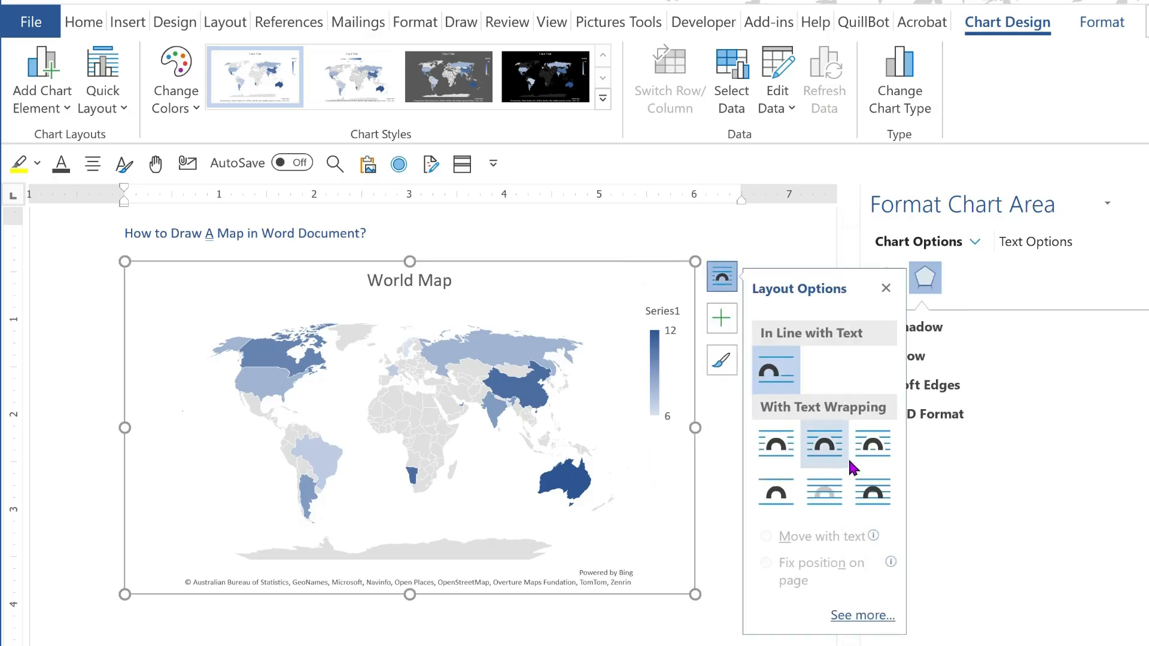
click(874, 499)
drag(530, 289, 502, 301)
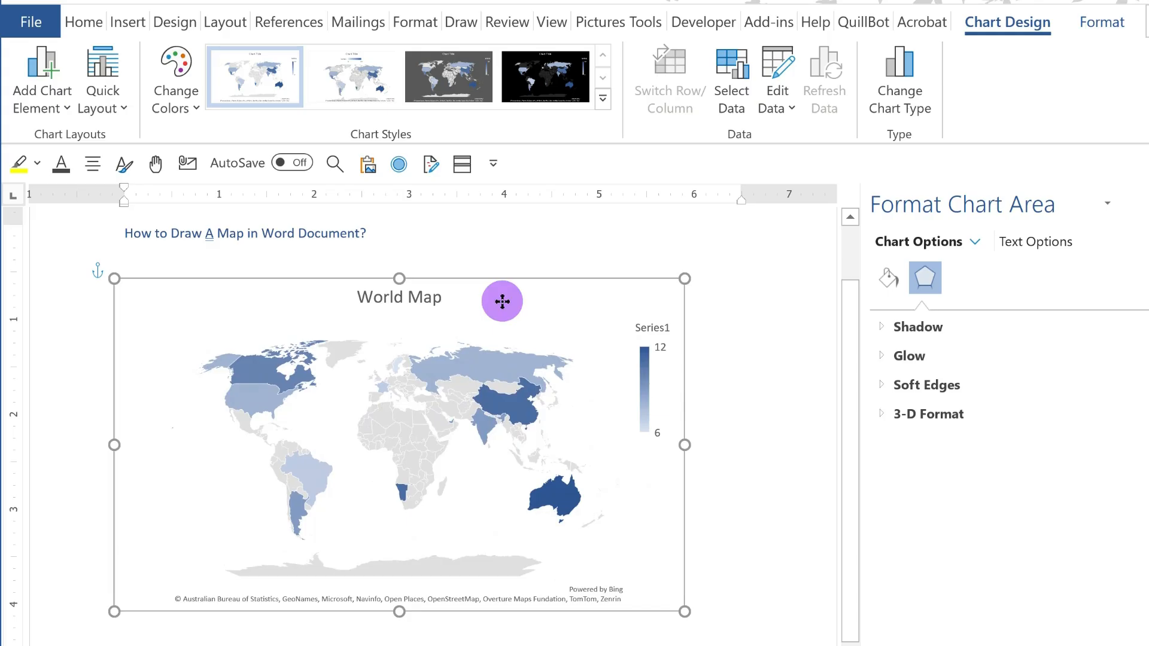
drag(684, 611, 760, 644)
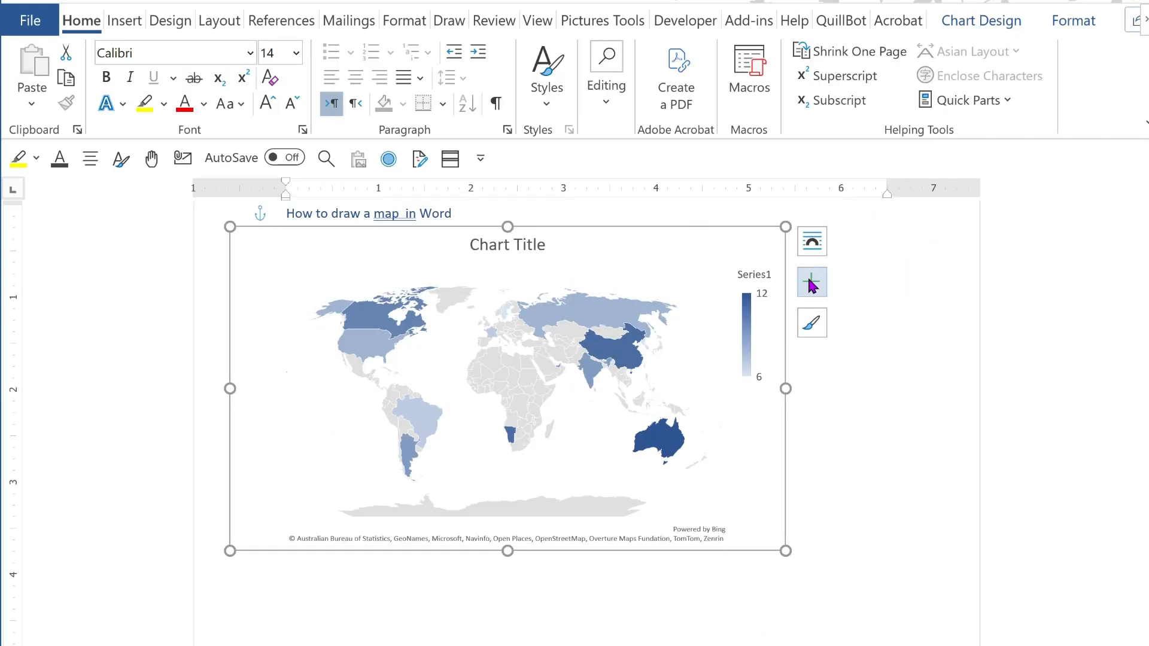
Step: Turn on the map's data labels and make them contain only the category name, without the value
click(812, 285)
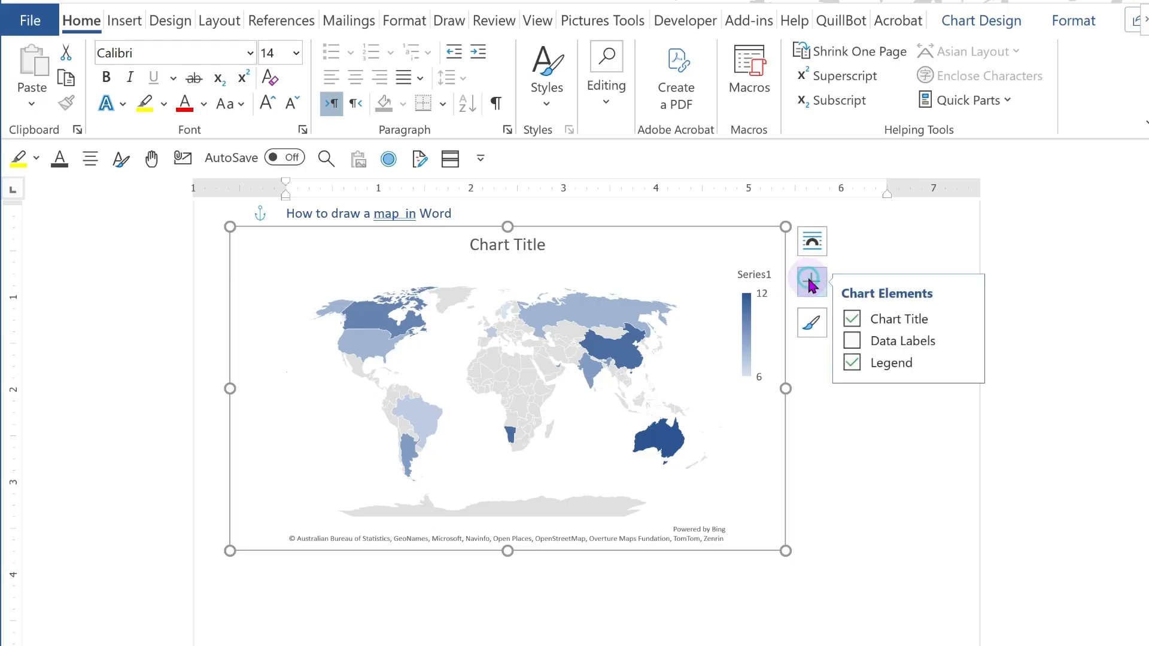
click(851, 342)
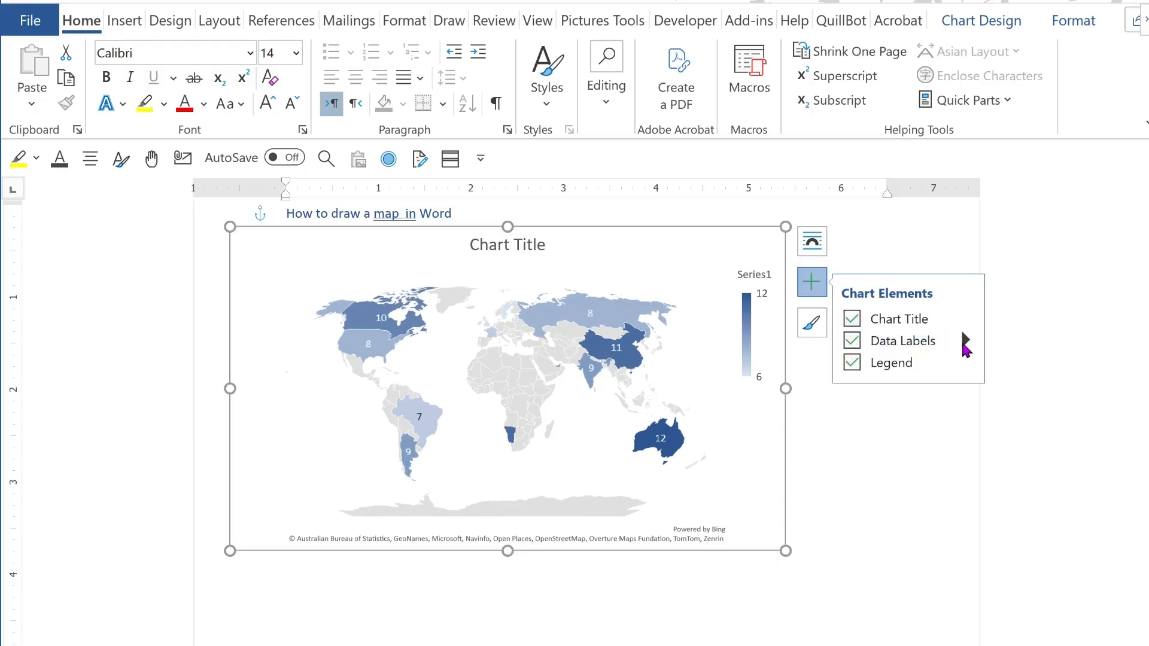
click(965, 340)
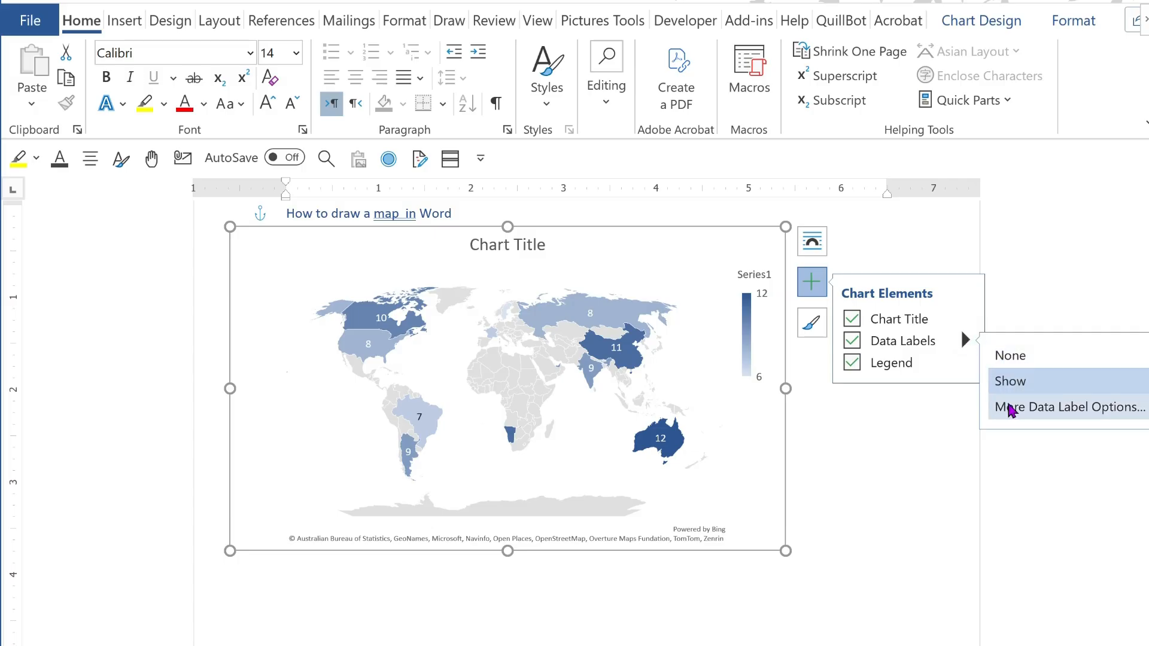
click(1011, 411)
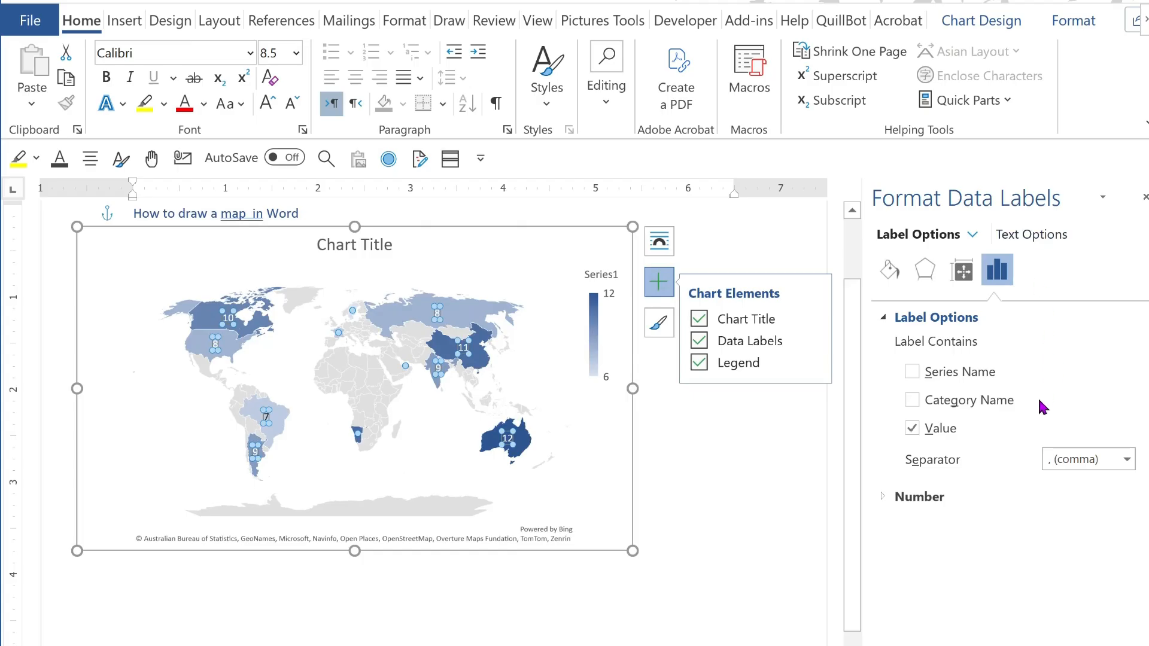
click(914, 402)
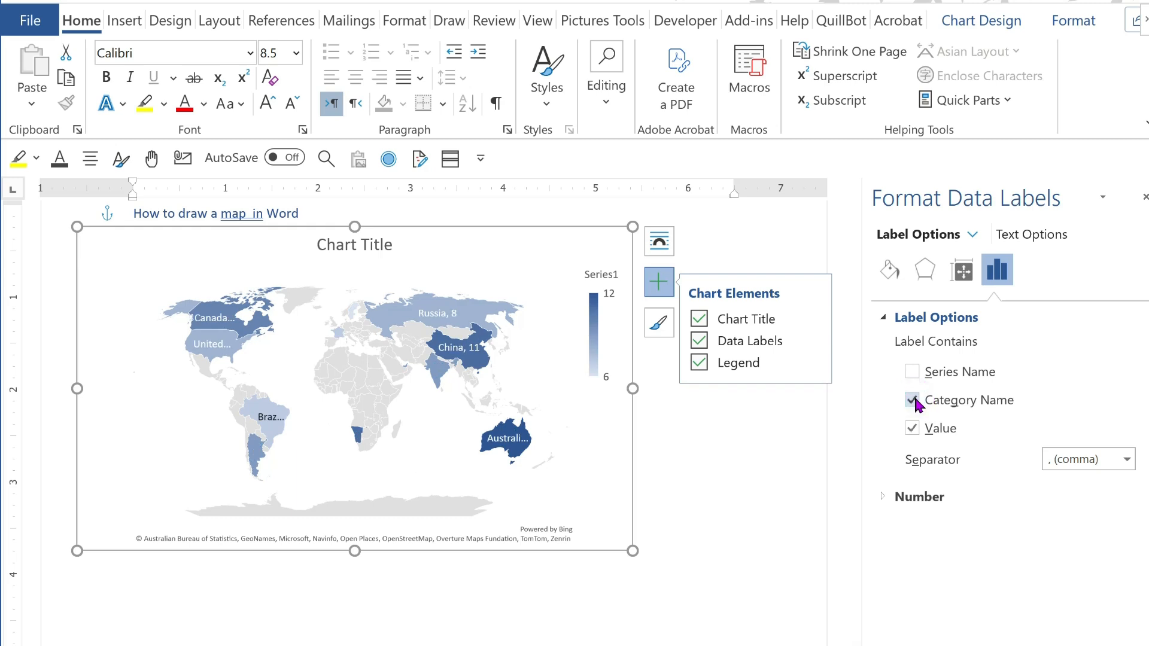
mouse_move(218, 337)
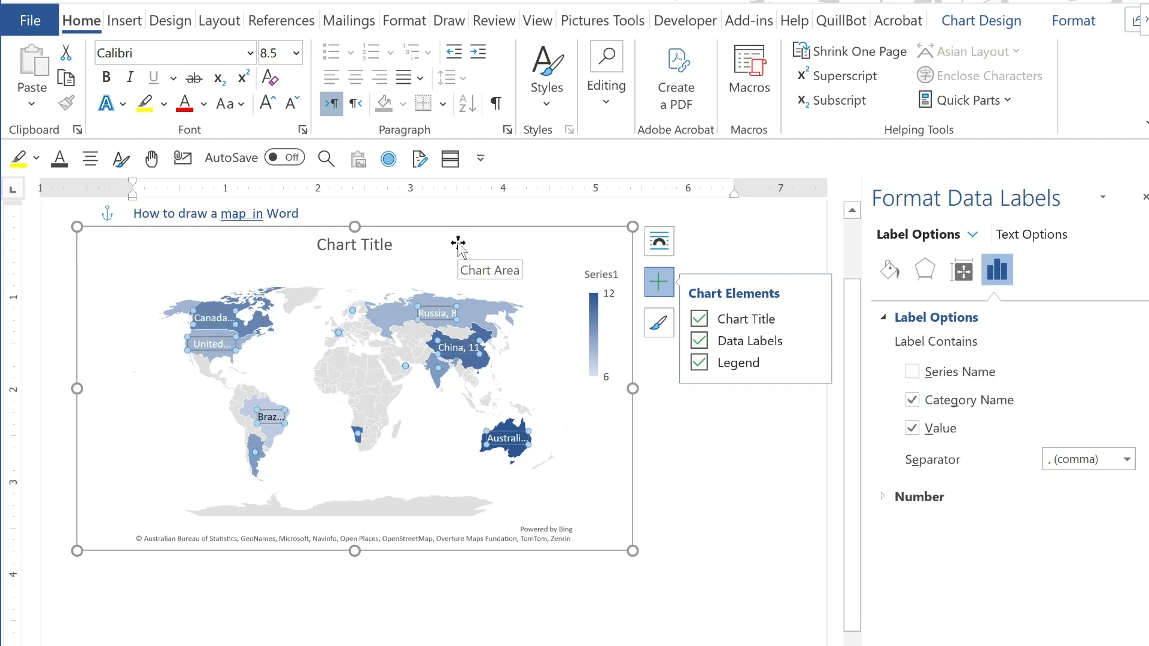
mouse_move(428, 319)
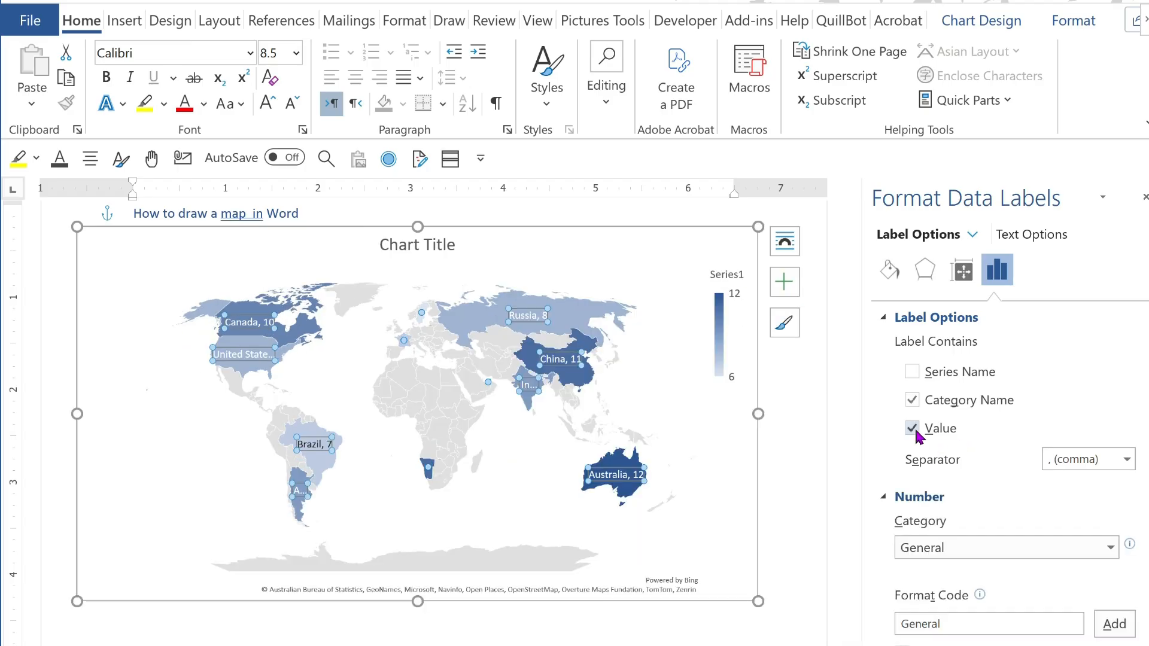
click(914, 431)
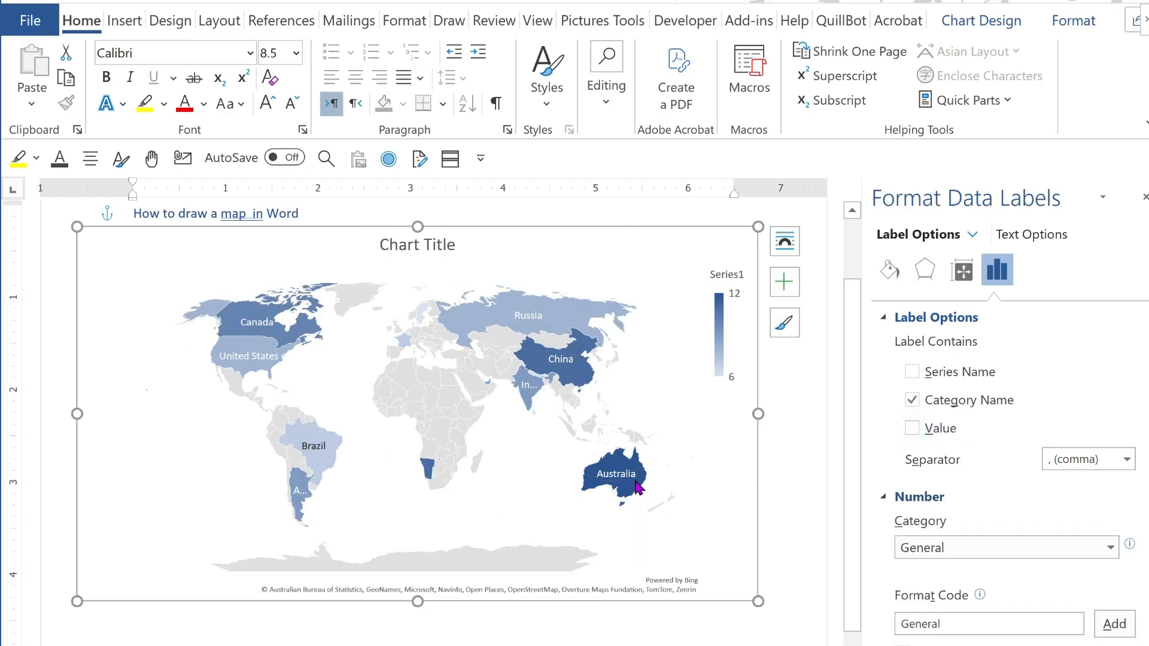
Step: Apply a solid fill to the country data labels on the map
click(614, 478)
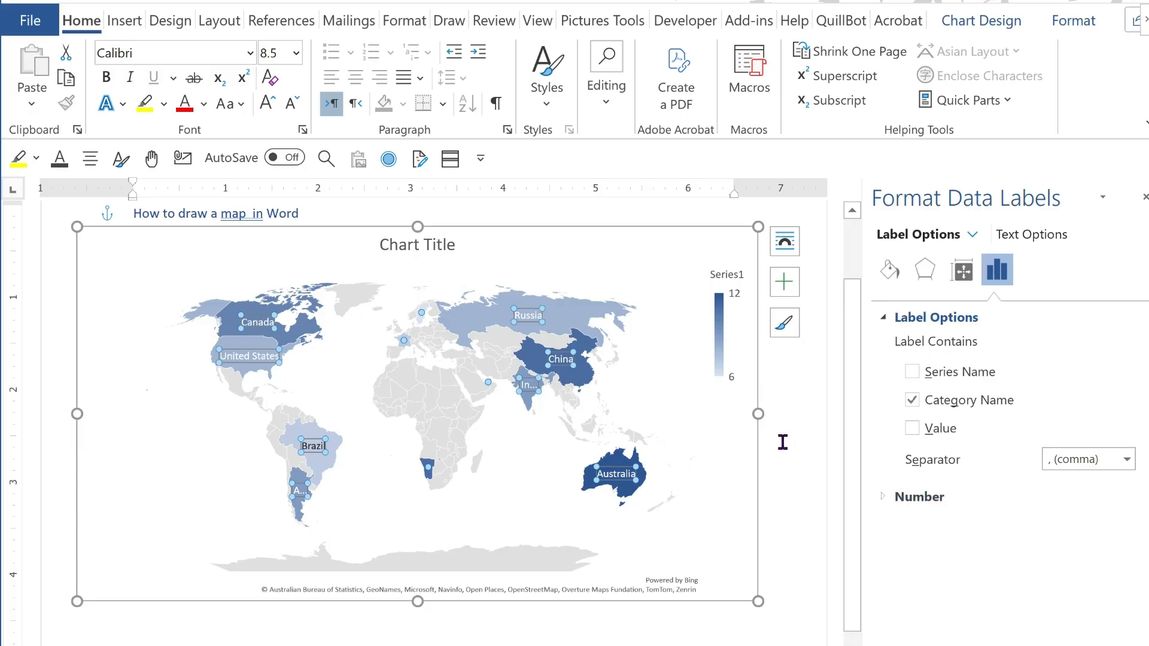
click(889, 270)
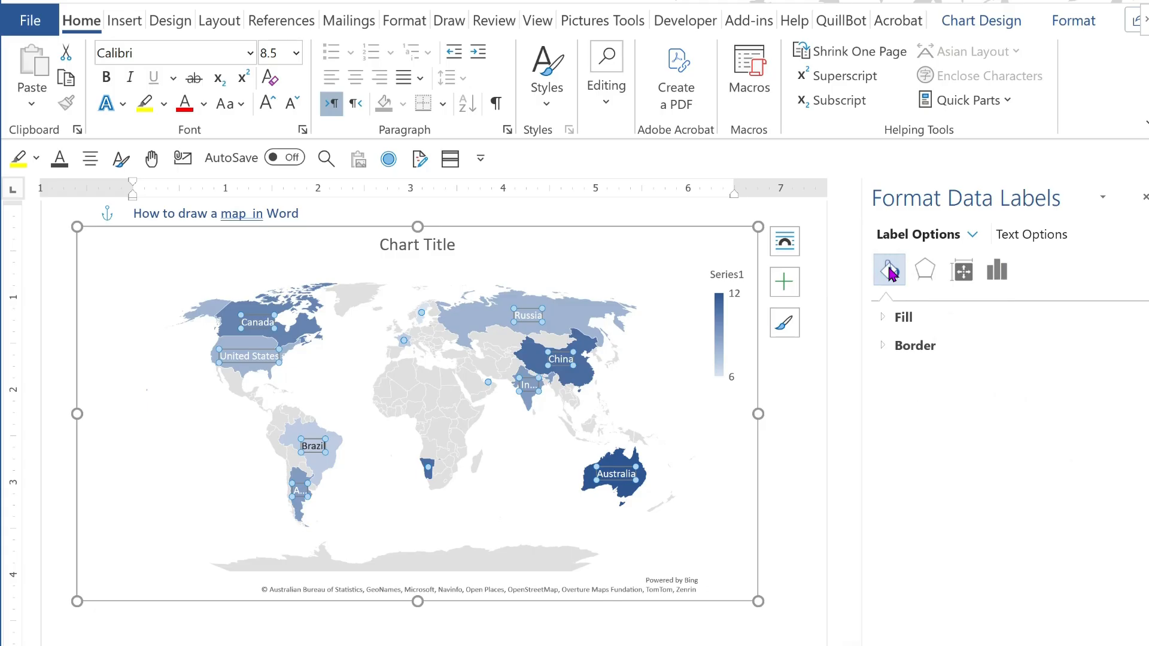
click(892, 316)
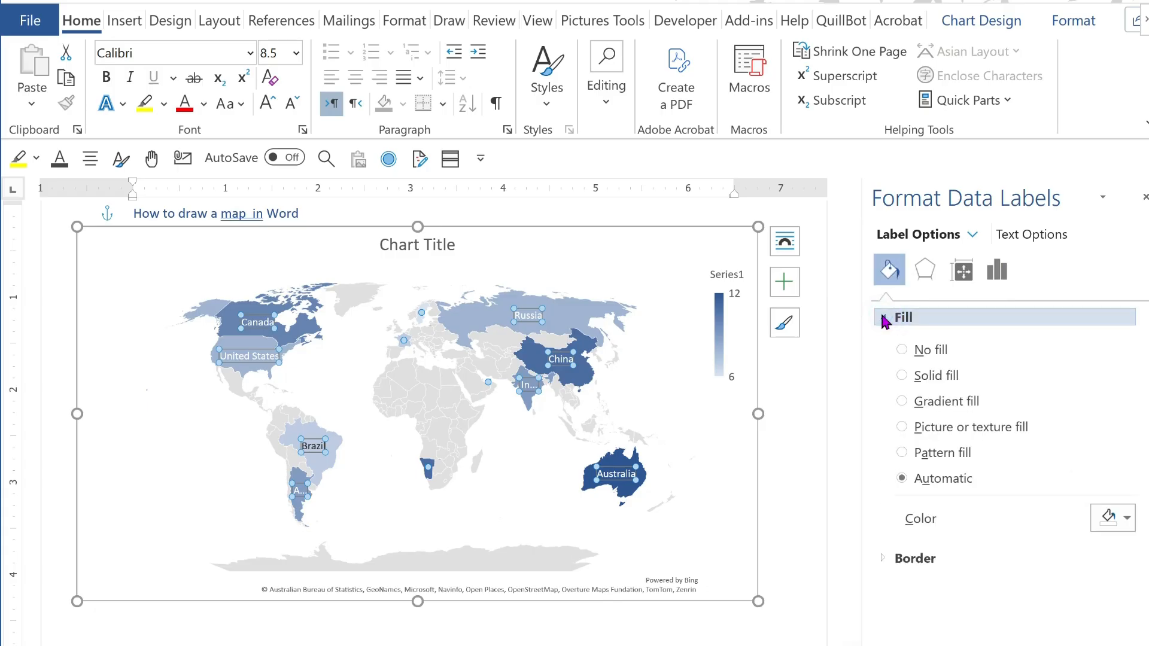
click(902, 375)
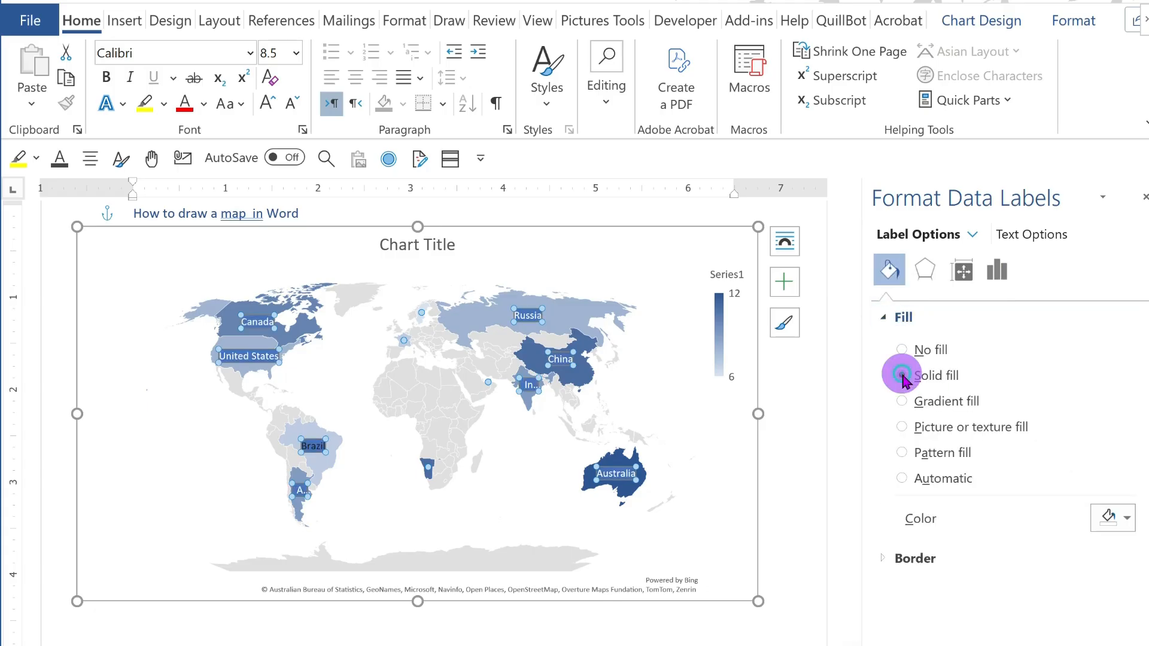
Step: Make the country data labels' fill orange-yellow and give the labels a solid red border line
click(1127, 519)
click(1148, 574)
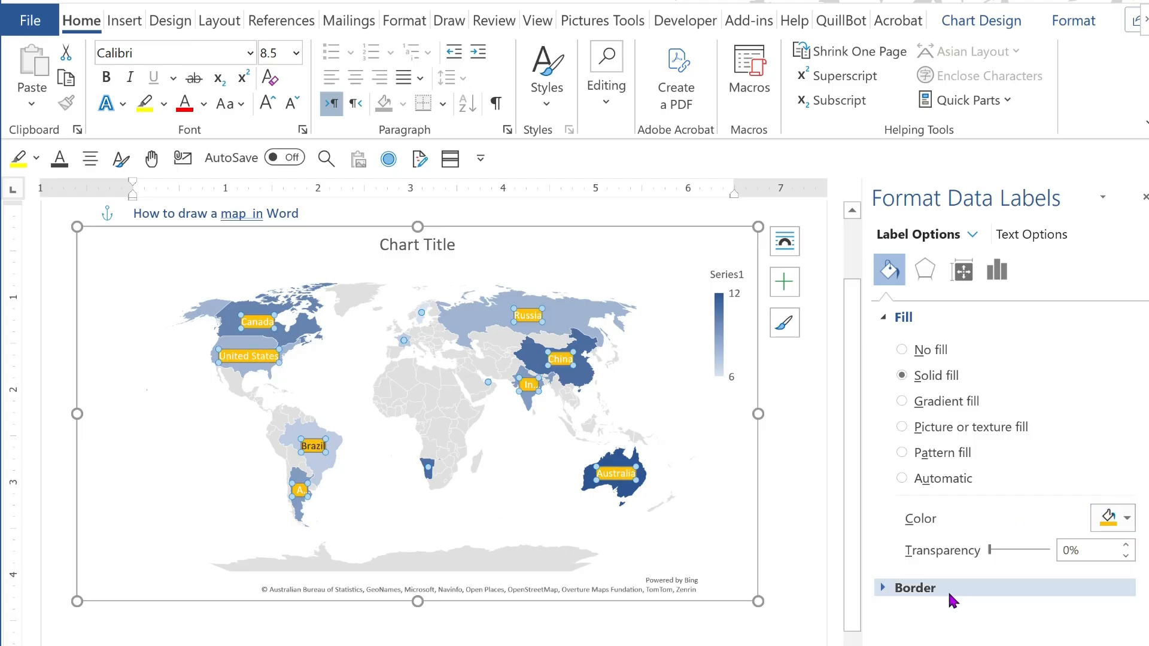
click(887, 592)
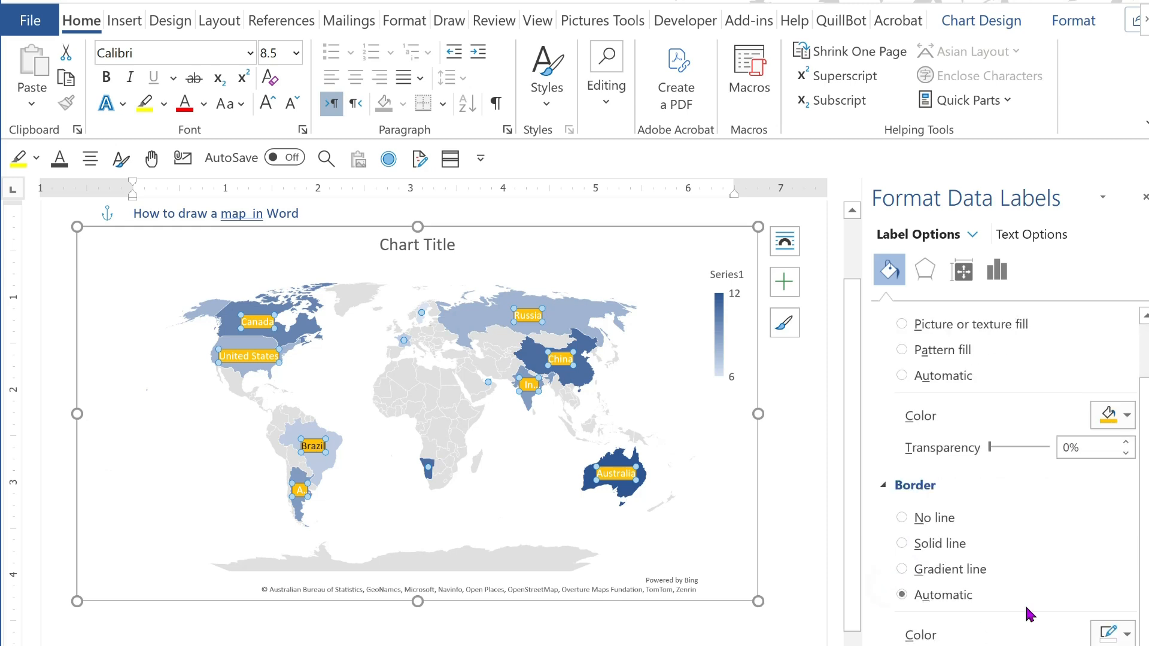
click(902, 544)
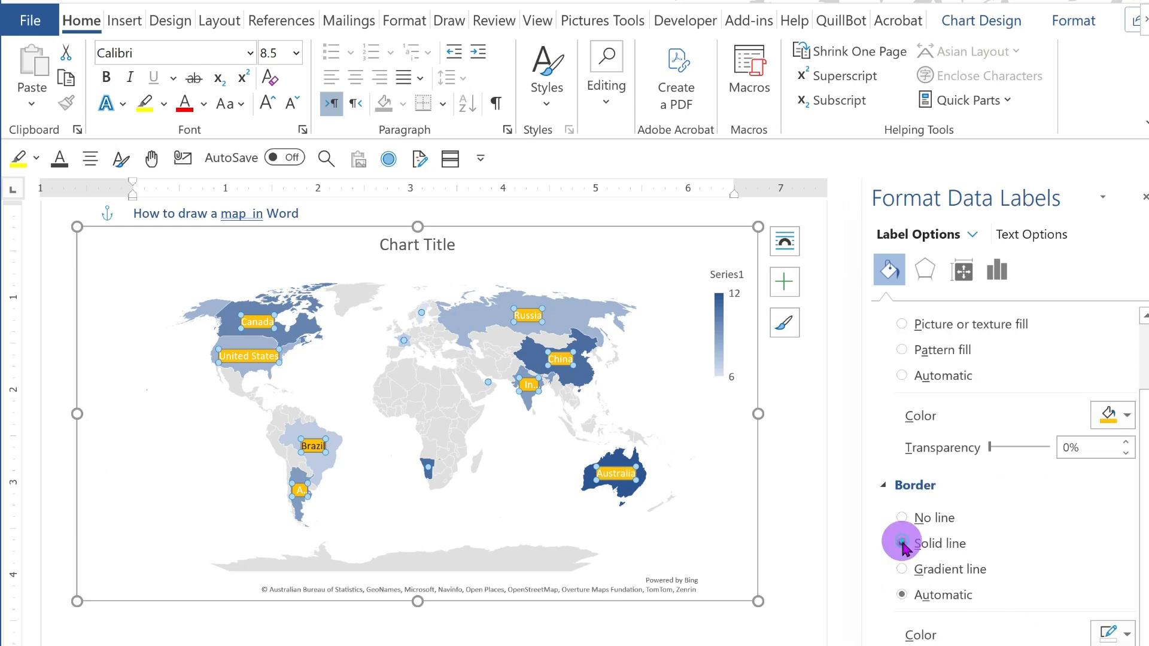
click(1126, 634)
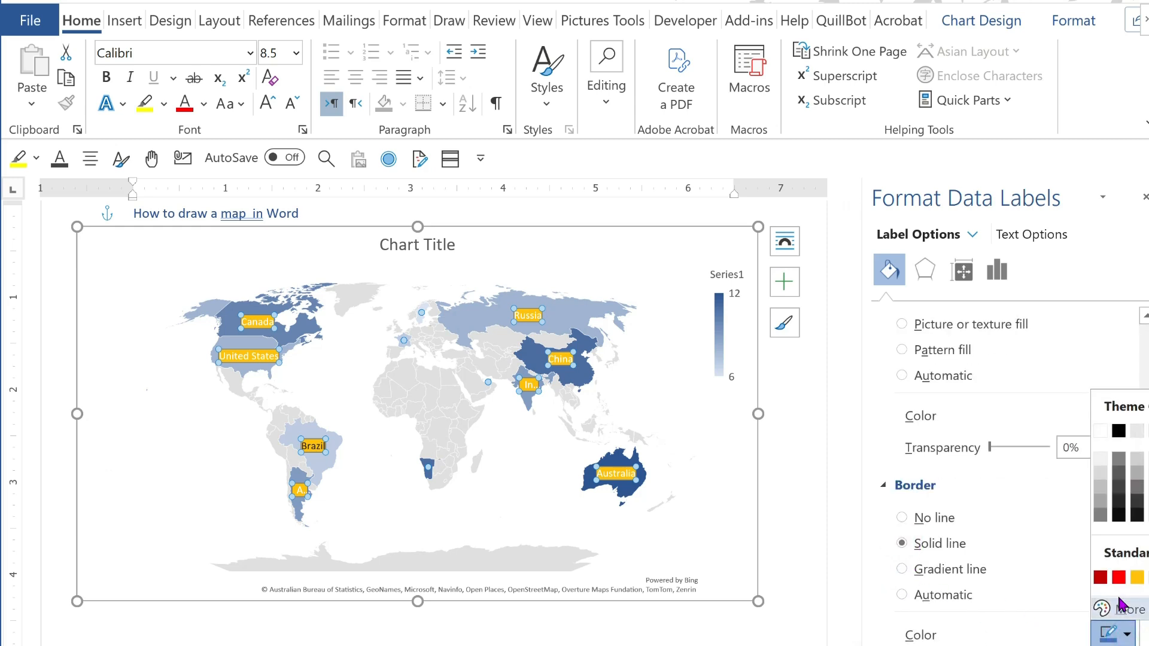
click(1119, 578)
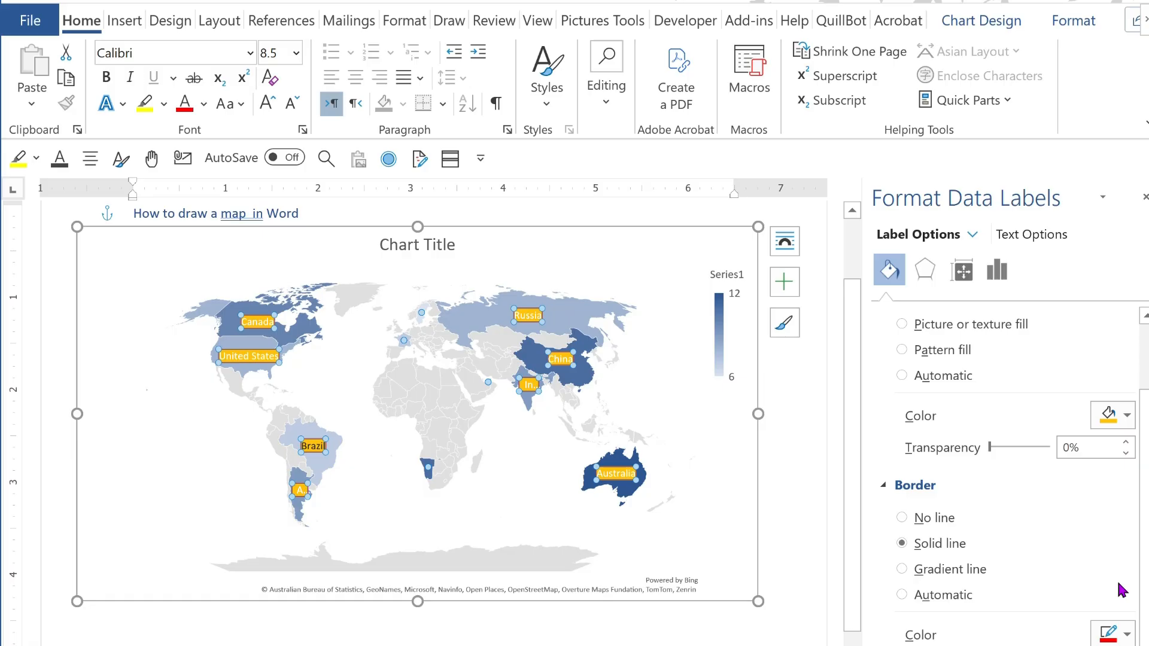
Step: Give the whole chart area a solid-line border in red with a dashed style, and deselect the chart
key(Escape)
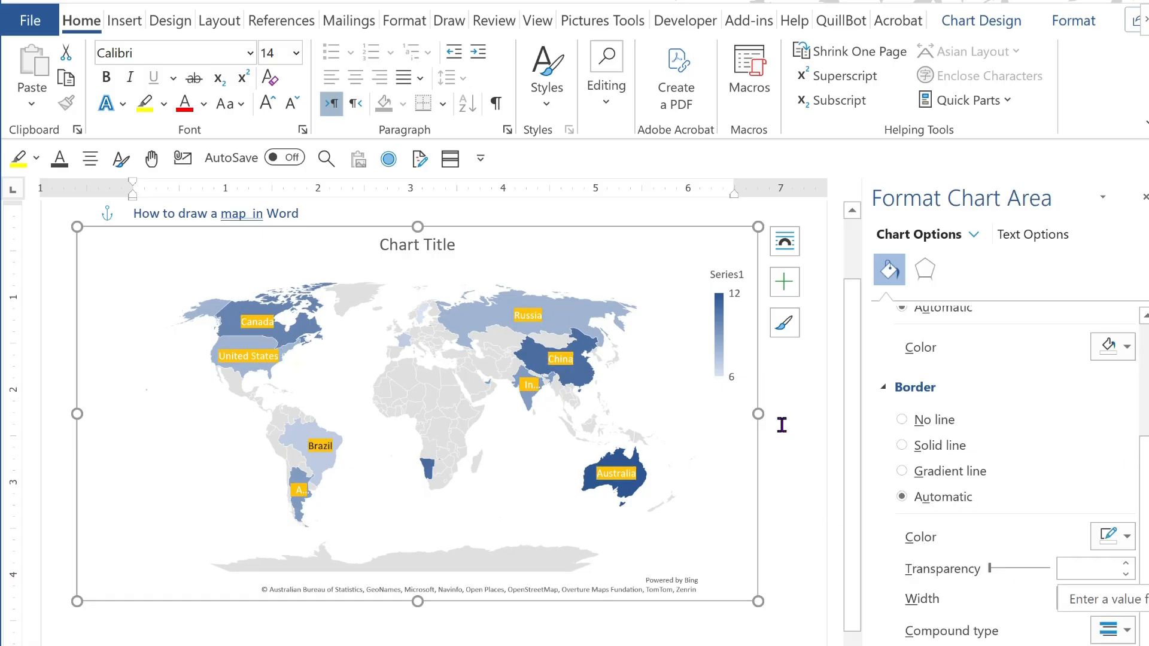
click(901, 446)
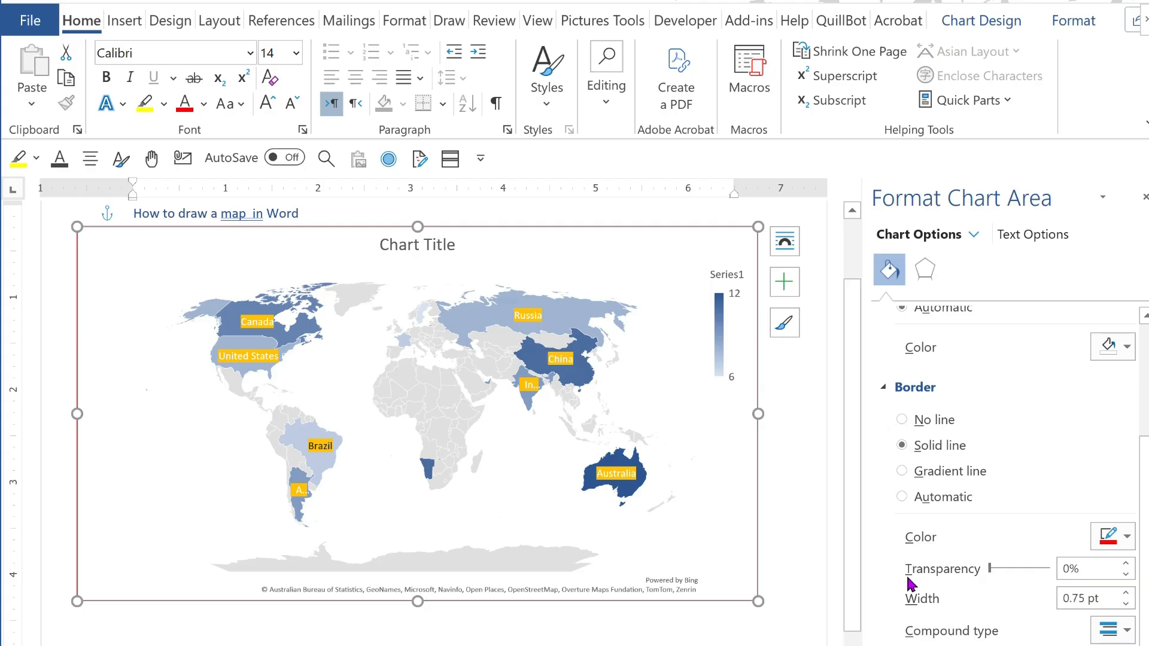
click(819, 485)
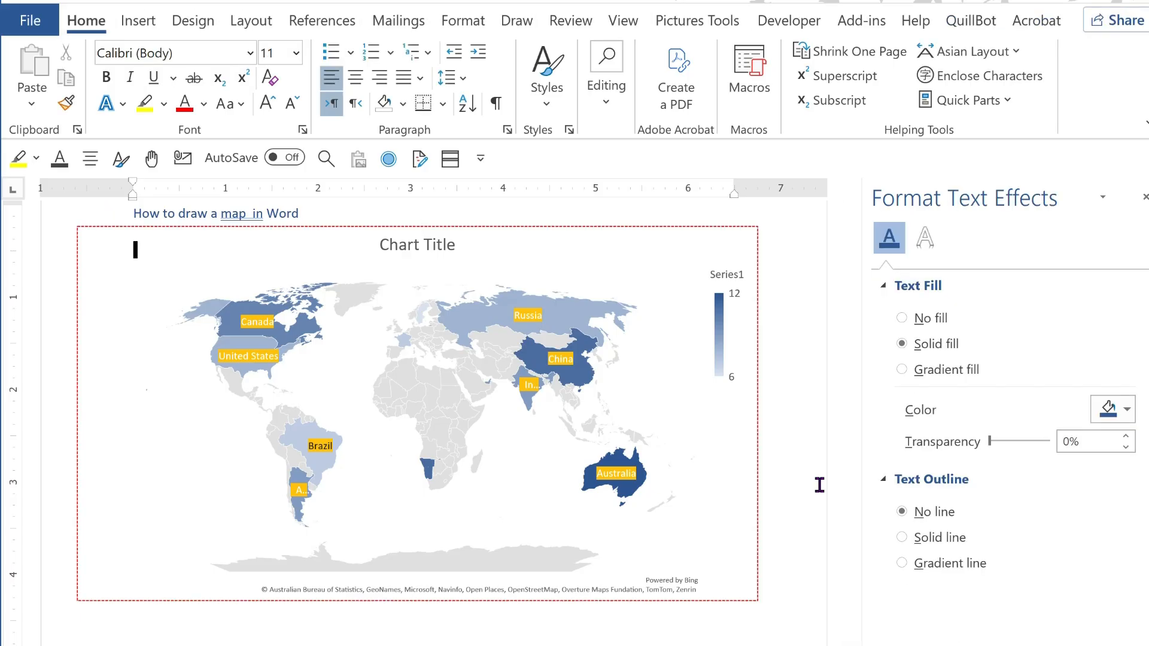